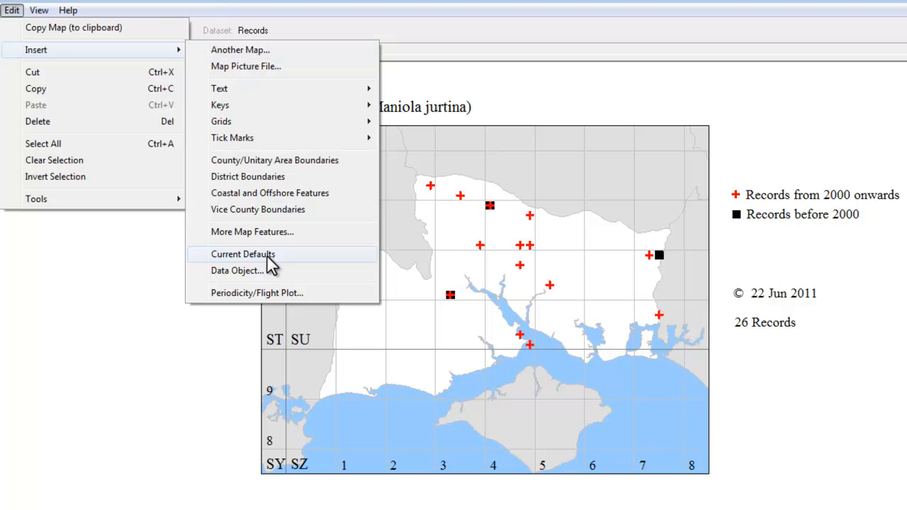
left_click(264, 268)
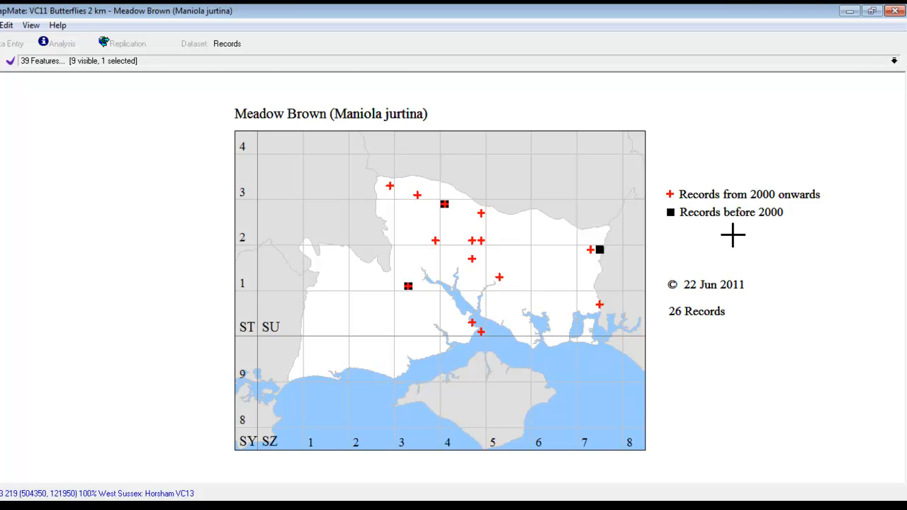
- Expand the map's feature list and sort the features by type
left_click(893, 61)
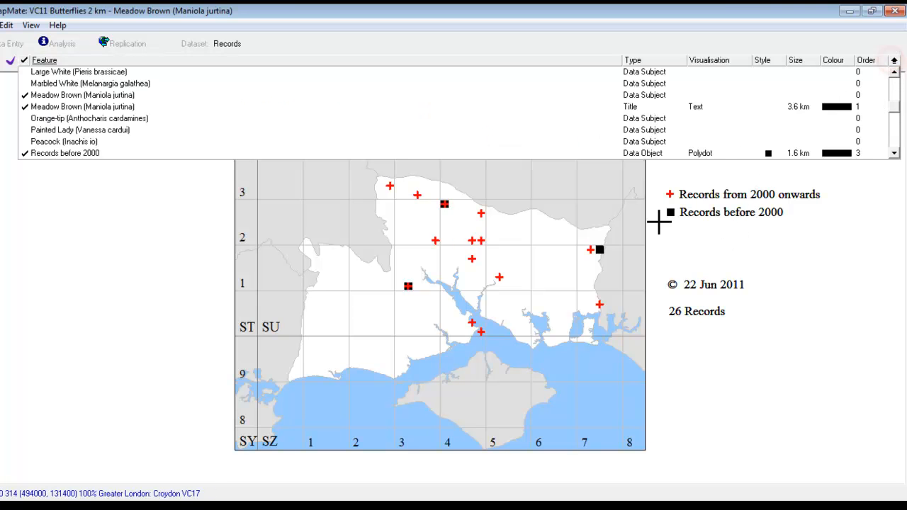
left_click(633, 61)
left_click(633, 62)
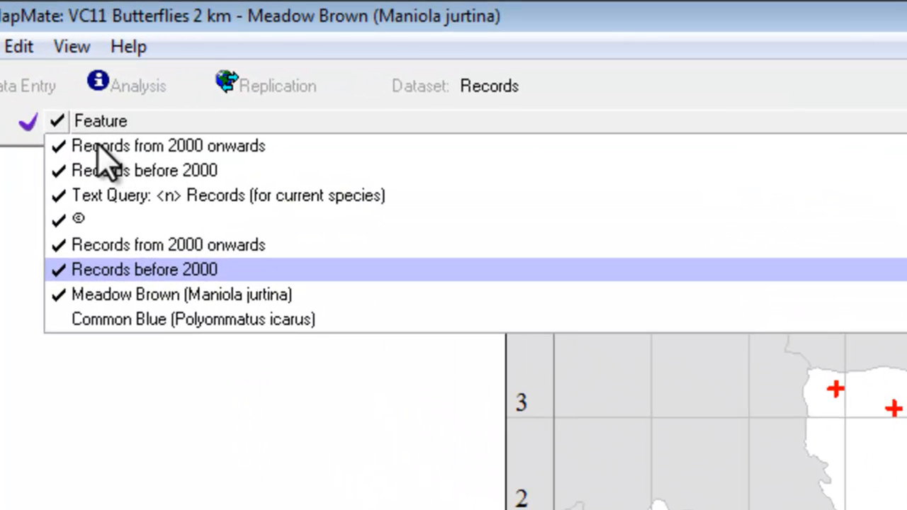
- Rename the data object "Records from 2000 onwards" to "Records from 2005 onwards"
right_click(149, 152)
left_click(201, 167)
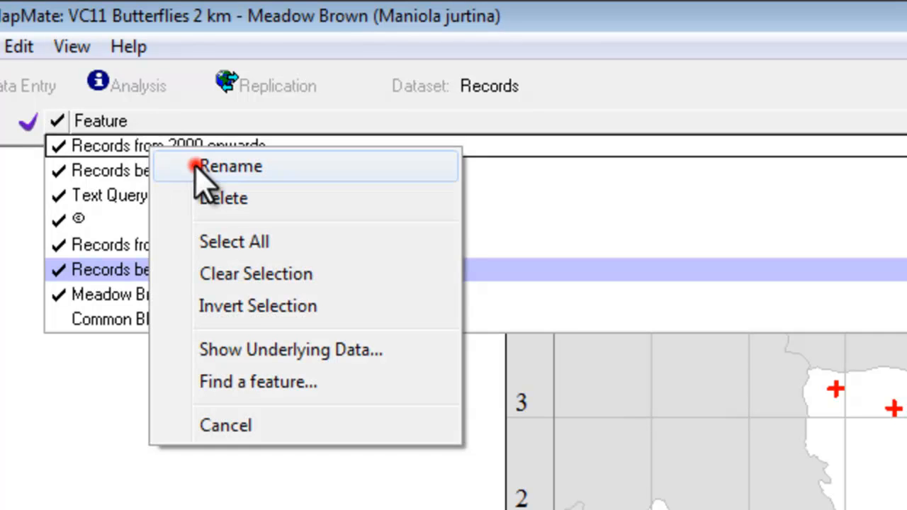
left_click(199, 143)
key("shift+Right")
type("5")
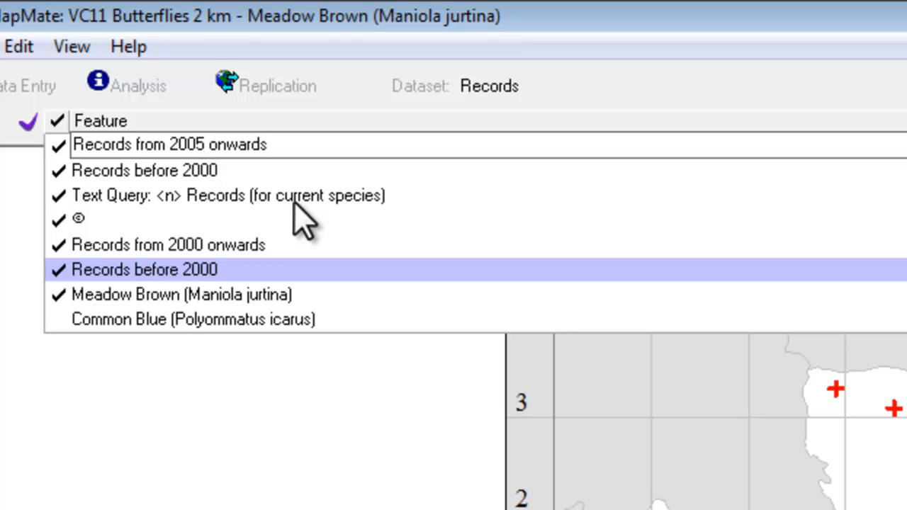
key("Return")
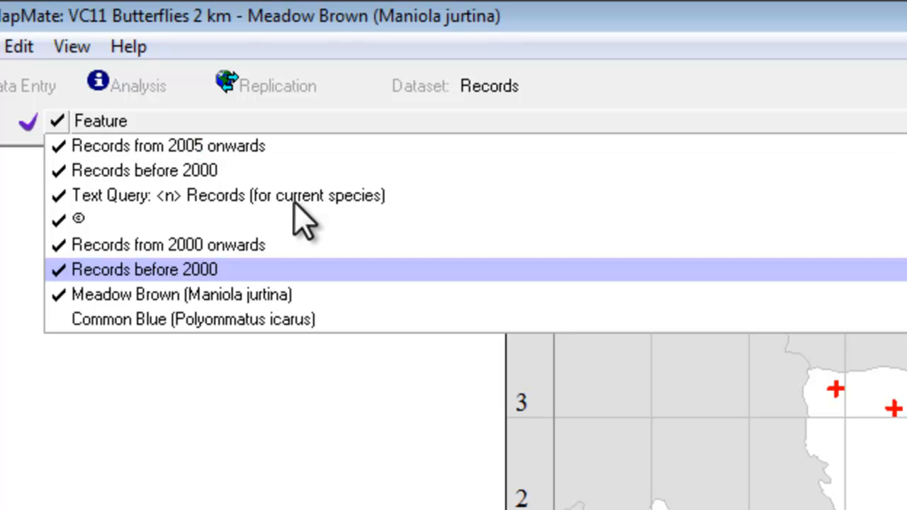
- Rename the data object "Records before 2000" to "Records before 2005"
right_click(143, 171)
left_click(209, 190)
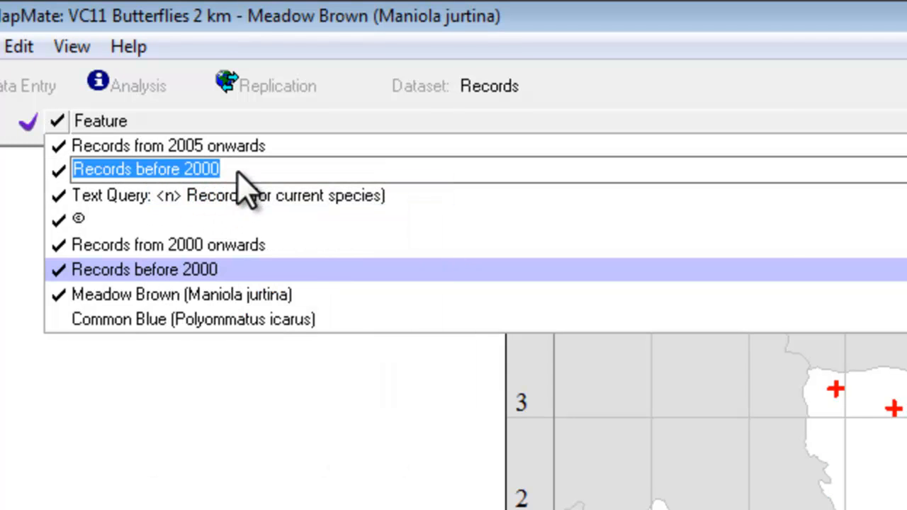
left_click(238, 170)
key("shift+Left")
type("5")
key("Return")
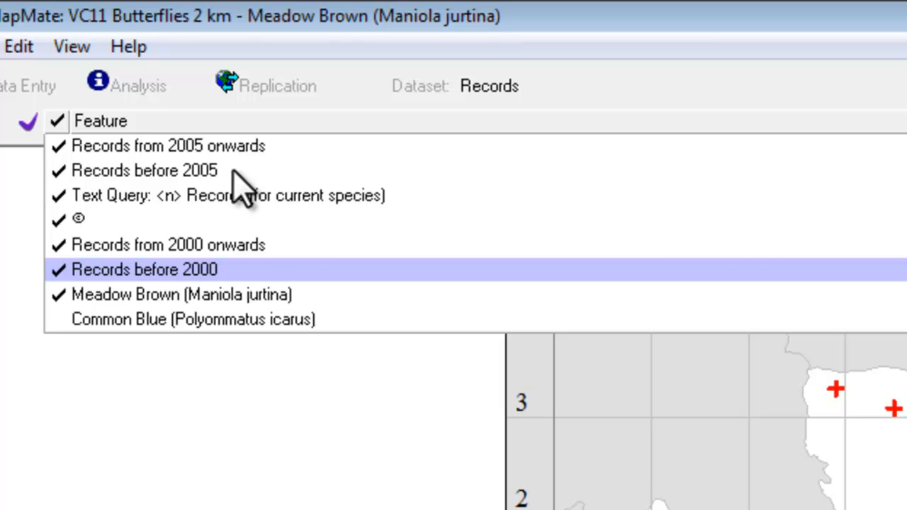
- Set the year condition to >=2005 in the underlying SQL of "Records from 2005 onwards", overwriting the map query, and reload the map
right_click(131, 148)
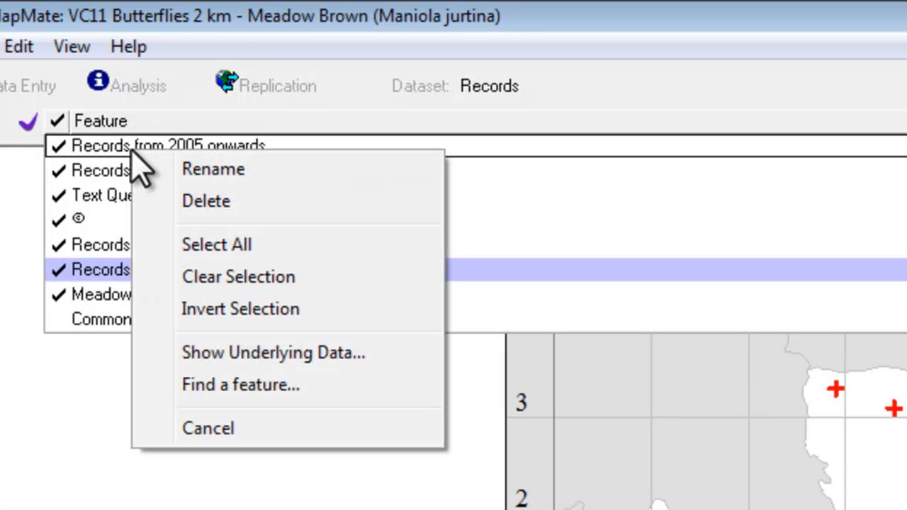
left_click(270, 361)
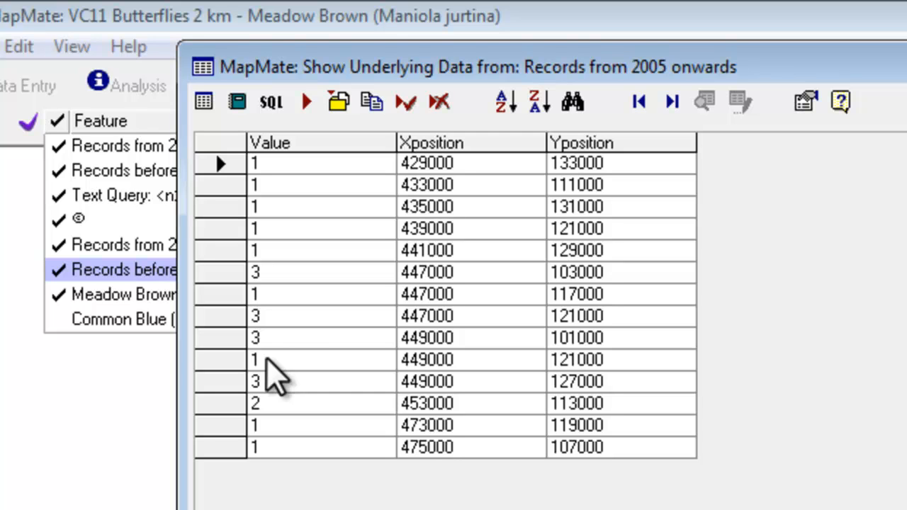
left_click(271, 104)
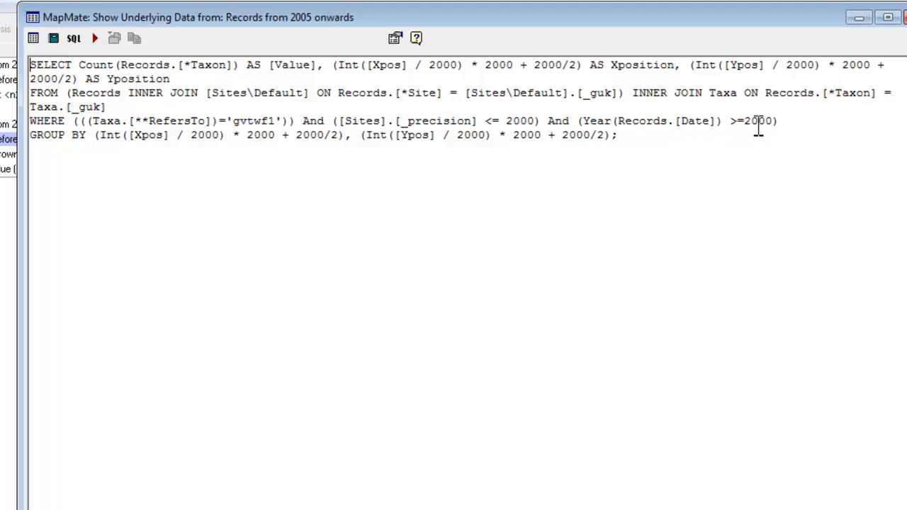
left_click_drag(773, 123, 767, 122)
type("5")
left_click(112, 38)
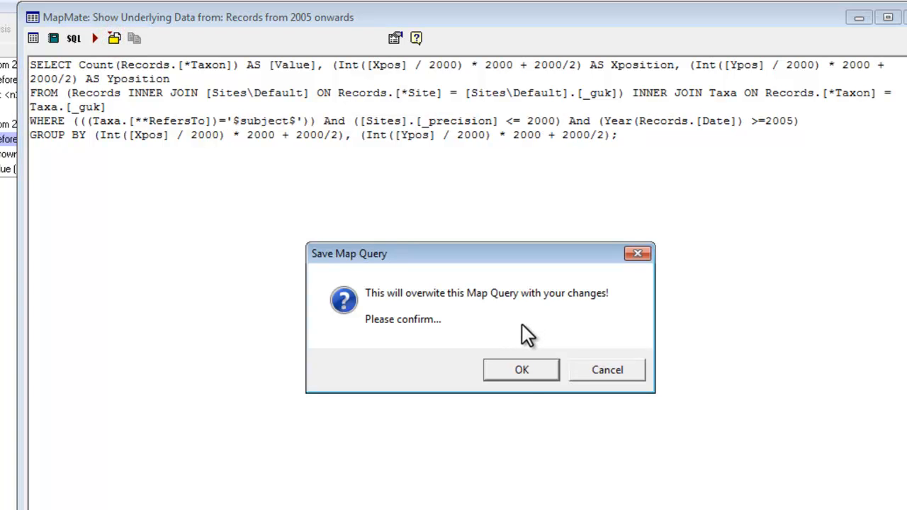
left_click(520, 370)
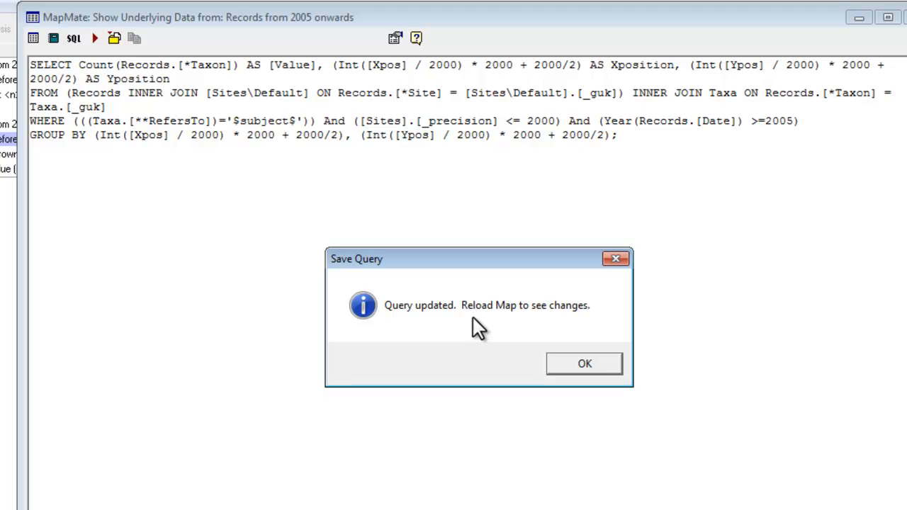
left_click(587, 363)
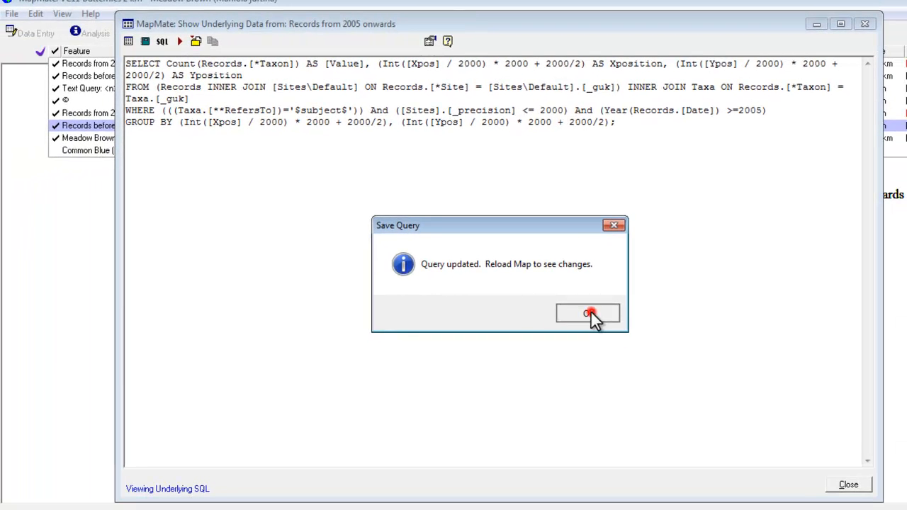
left_click(844, 486)
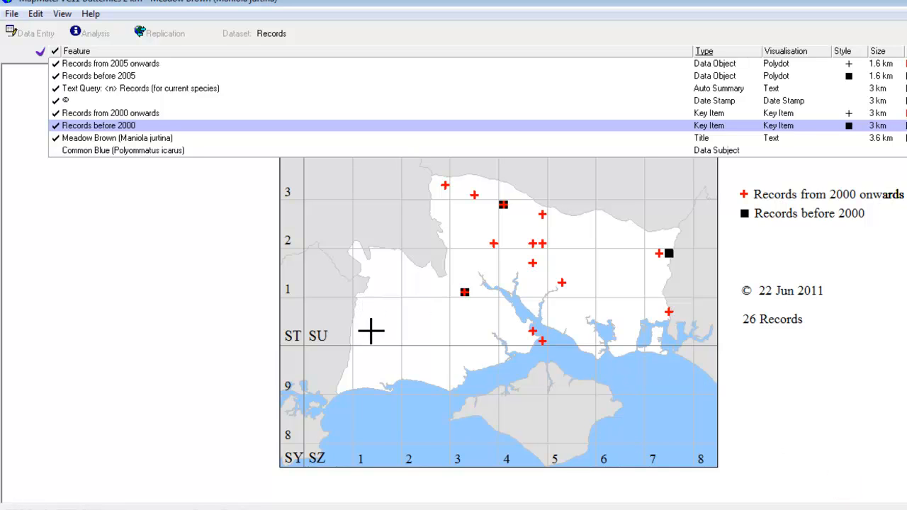
left_click(11, 14)
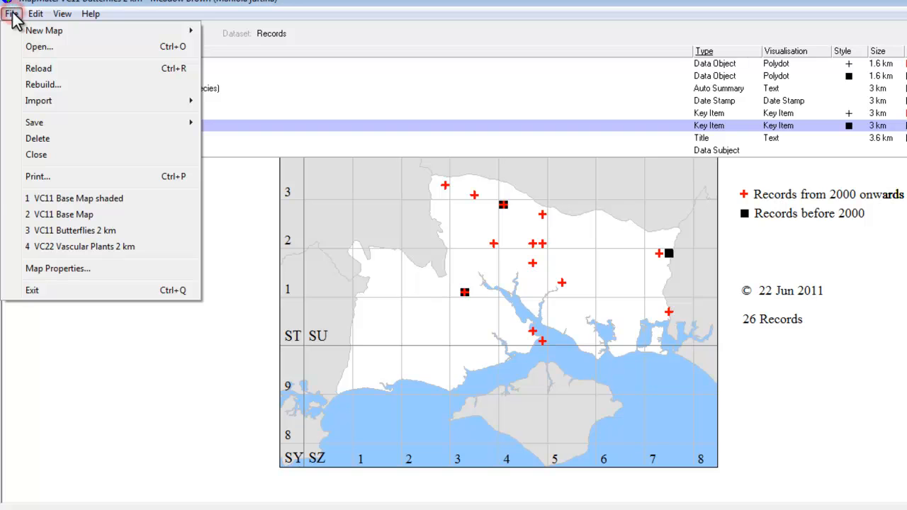
left_click(39, 68)
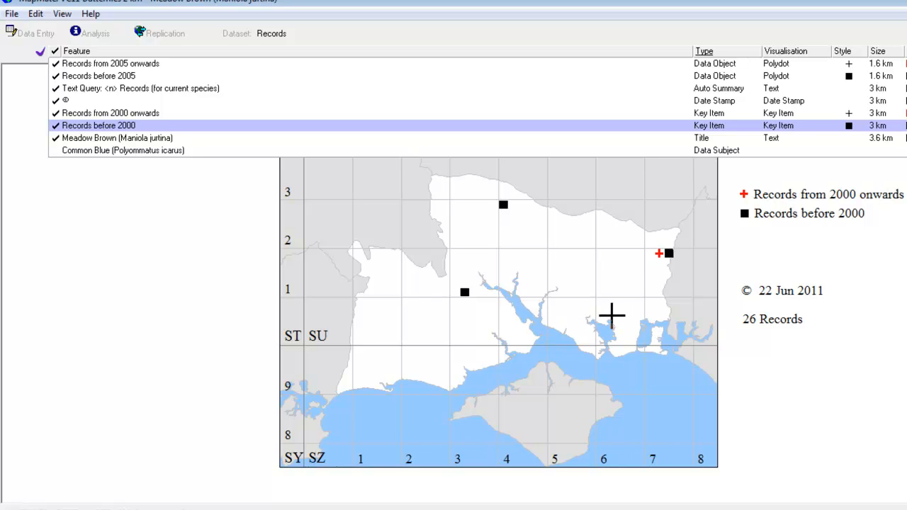
- Set the year condition to <2005 in the underlying SQL of "Records before 2005", overwriting the map query, and reload the map
right_click(87, 76)
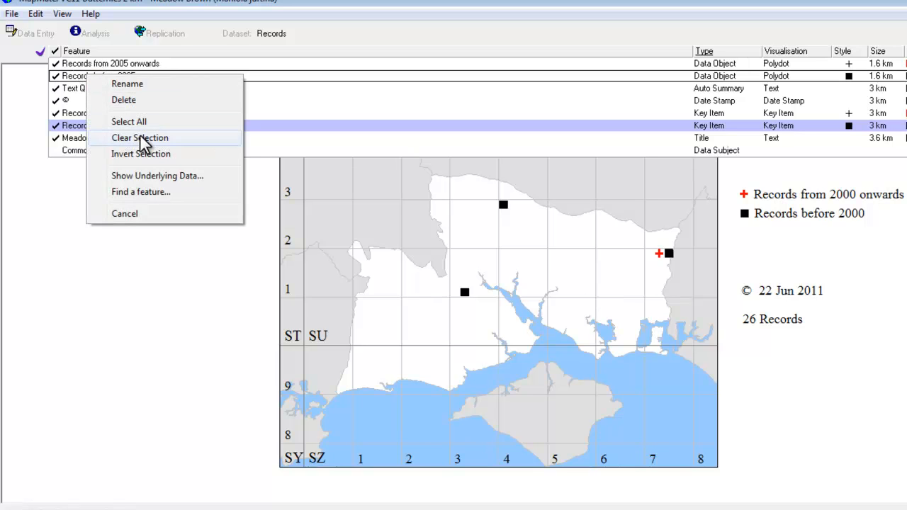
left_click(150, 176)
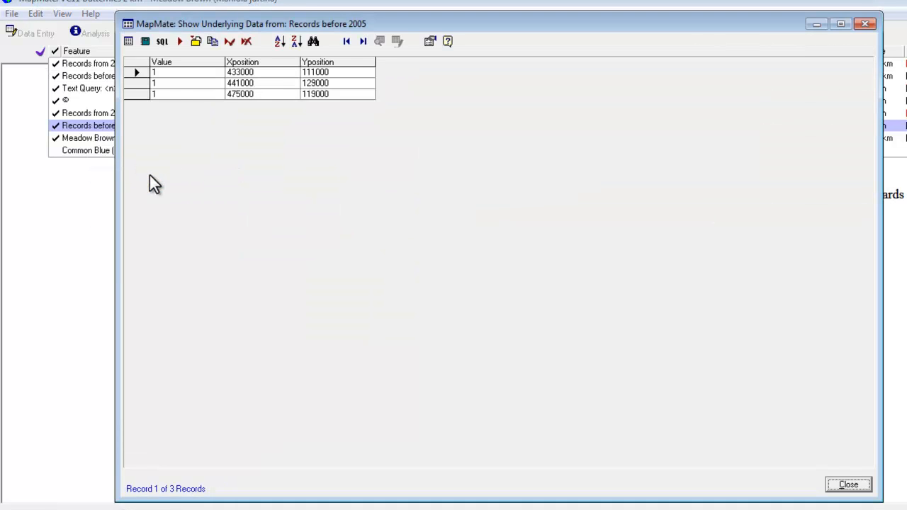
left_click(160, 42)
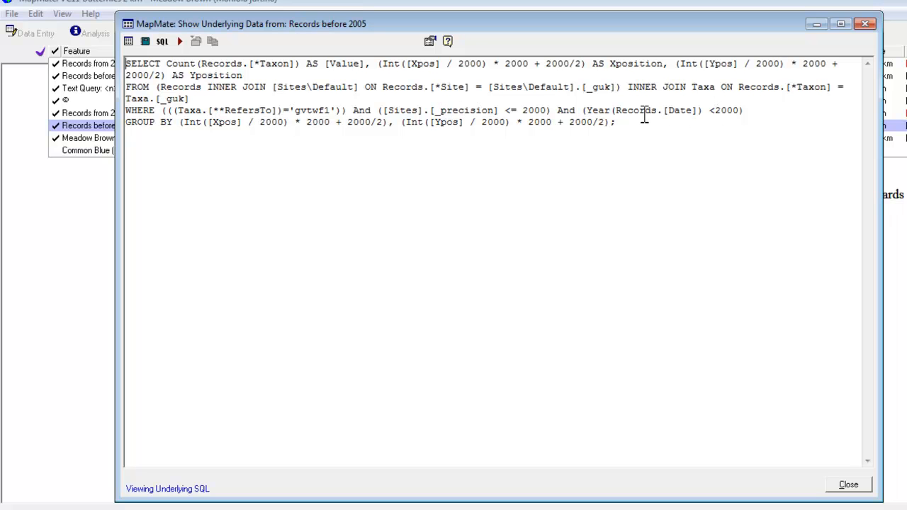
left_click(738, 110)
type("5")
left_click(196, 45)
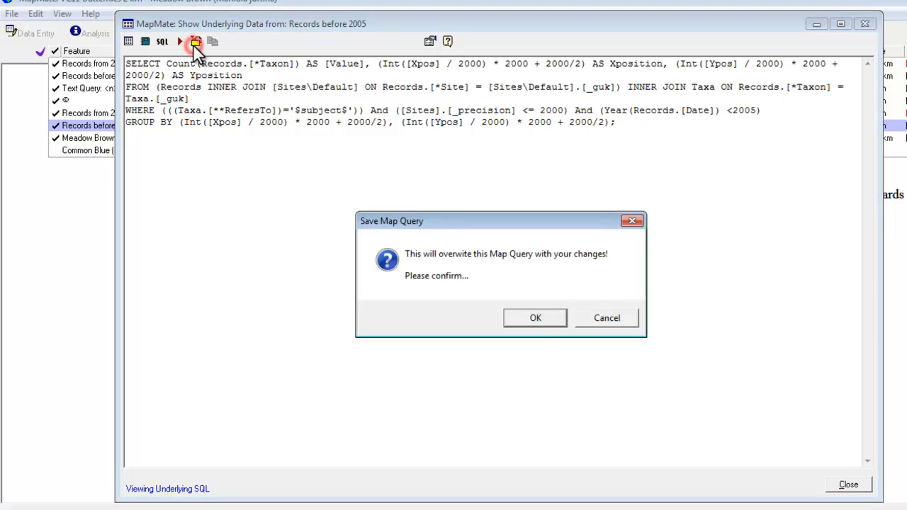
left_click(535, 318)
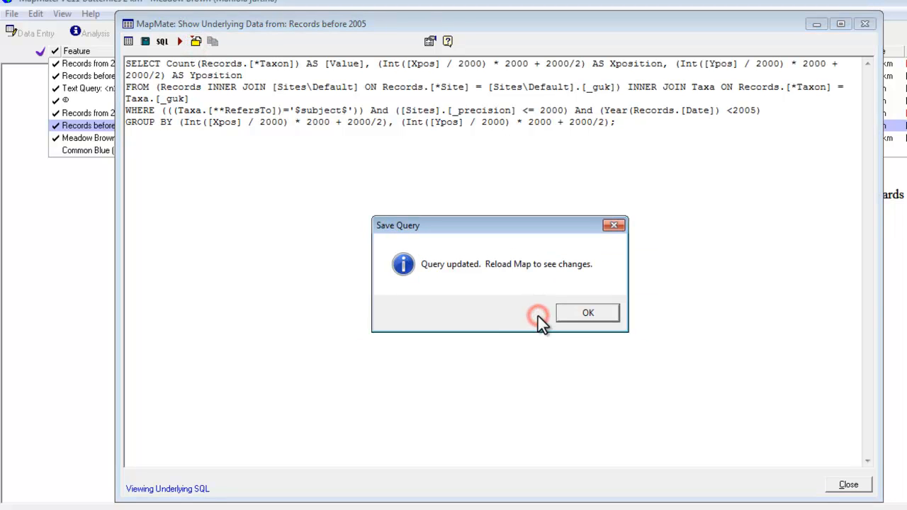
left_click(582, 315)
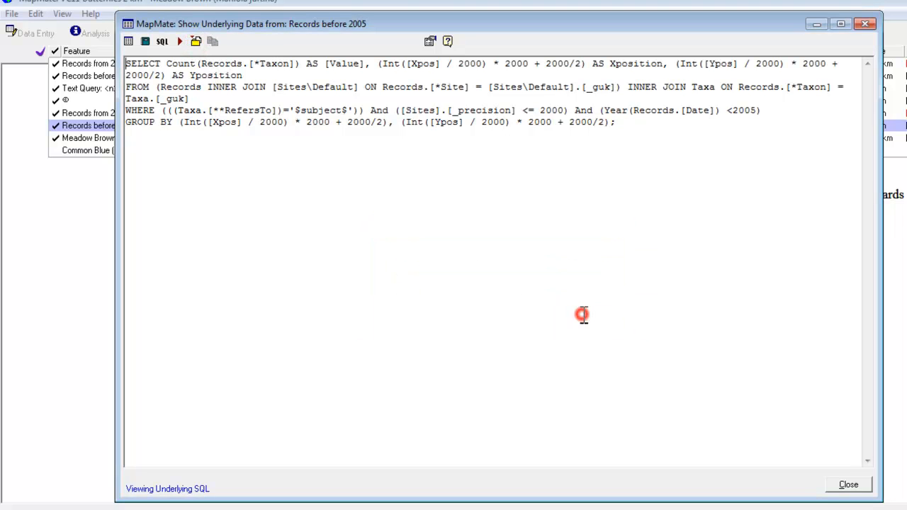
left_click(848, 485)
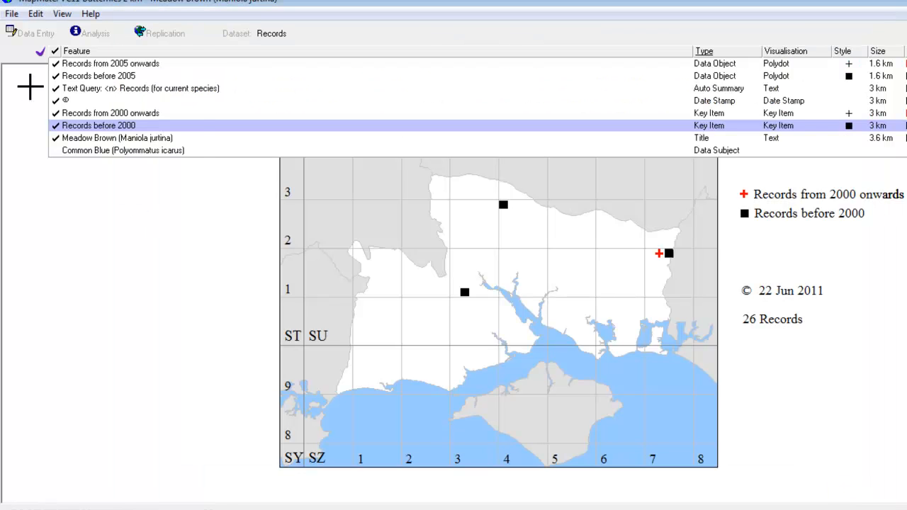
left_click(11, 14)
left_click(28, 68)
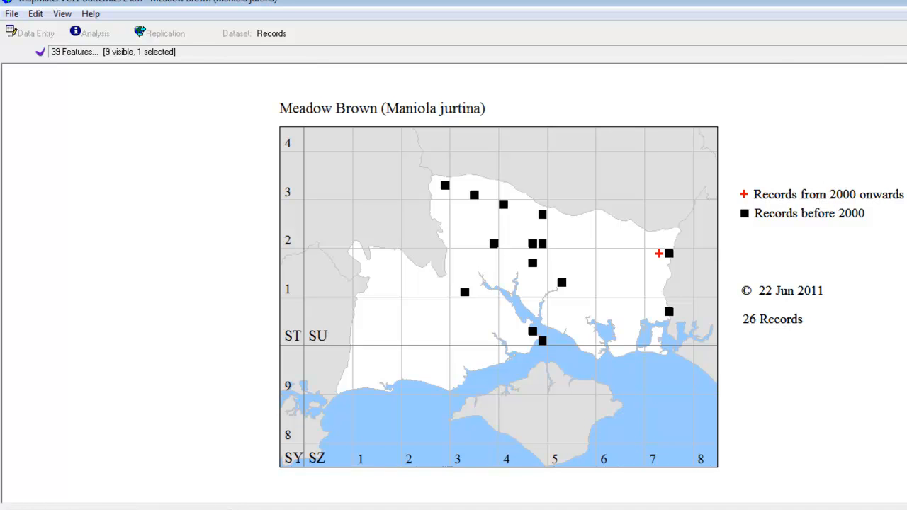
- Rename the key item "Records from 2000 onwards" to "Records from 2005 onwards" in the feature list
left_click(903, 52)
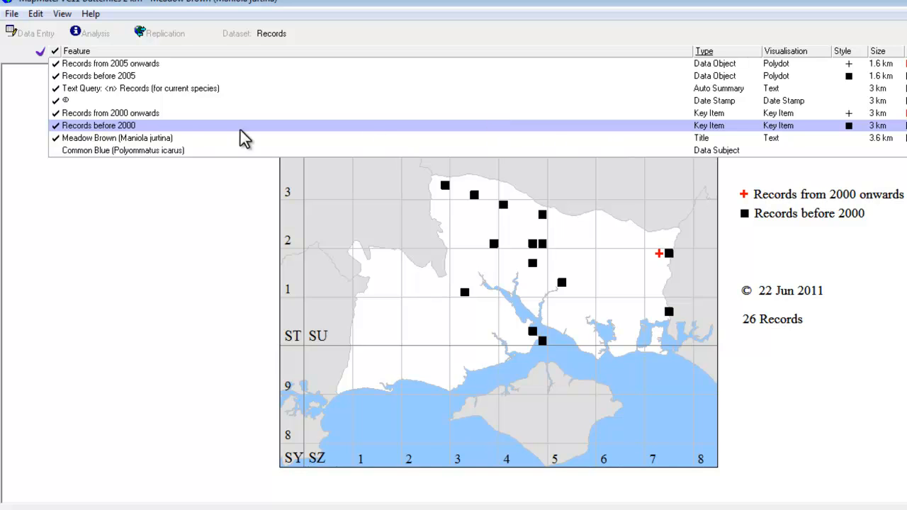
right_click(105, 114)
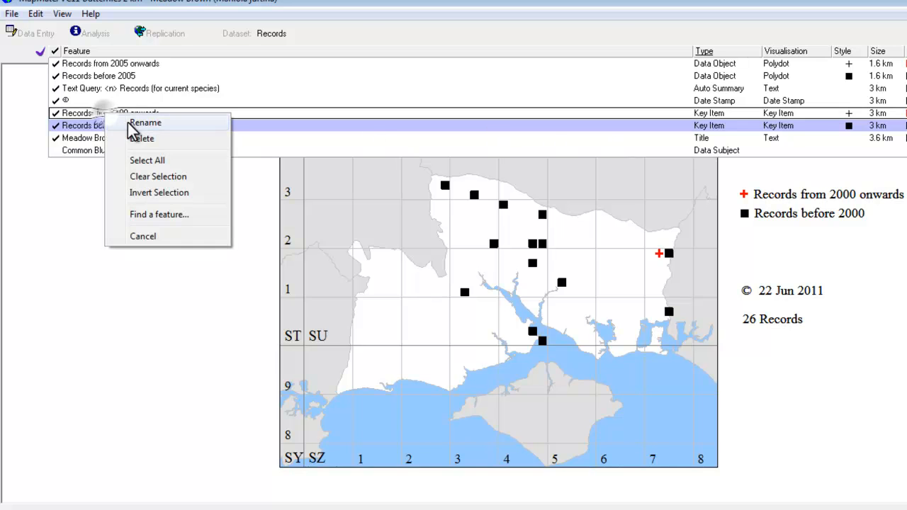
left_click(132, 123)
left_click(129, 112)
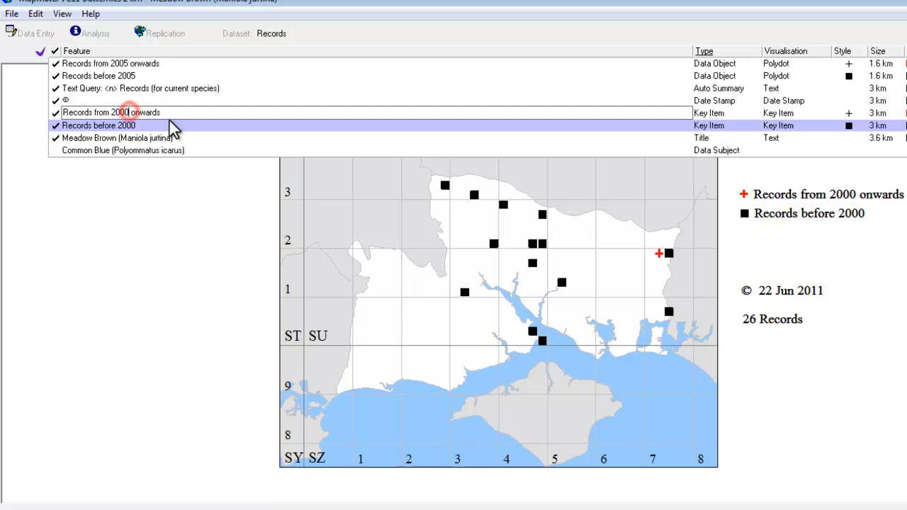
key("BackSpace")
type("5")
key("Return")
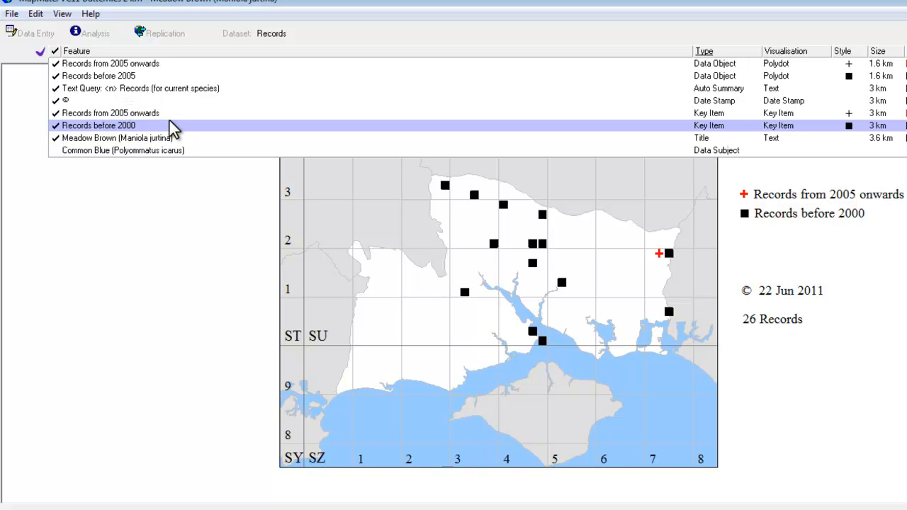
- Rename the key item "Records before 2000" to "Records before 2005"
right_click(103, 130)
left_click(126, 134)
left_click(139, 124)
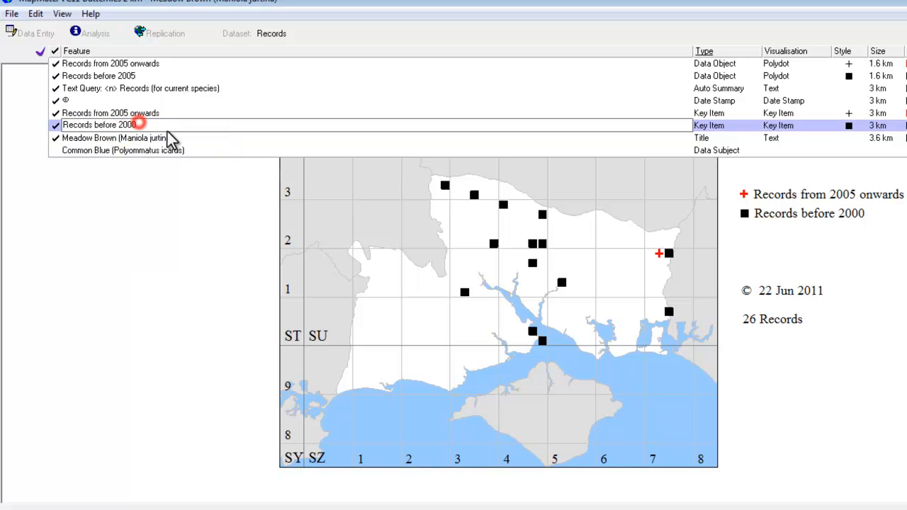
type("5")
key("Return")
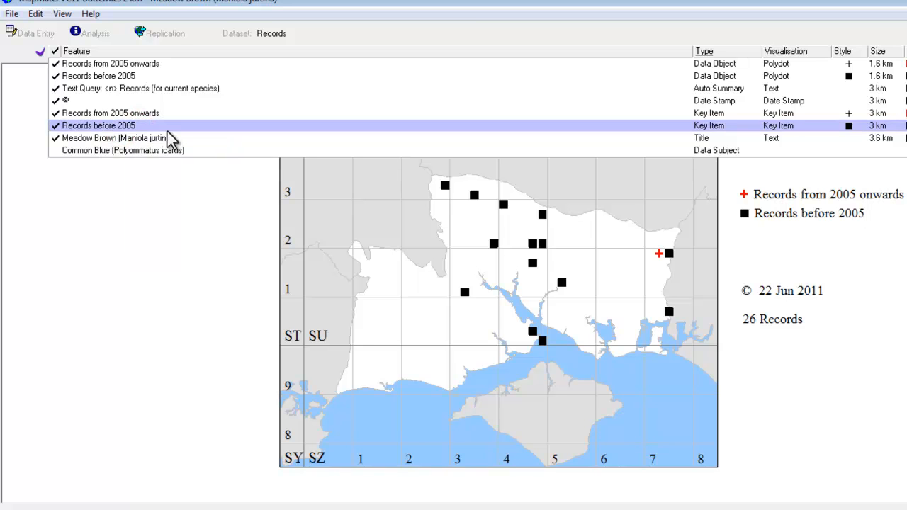